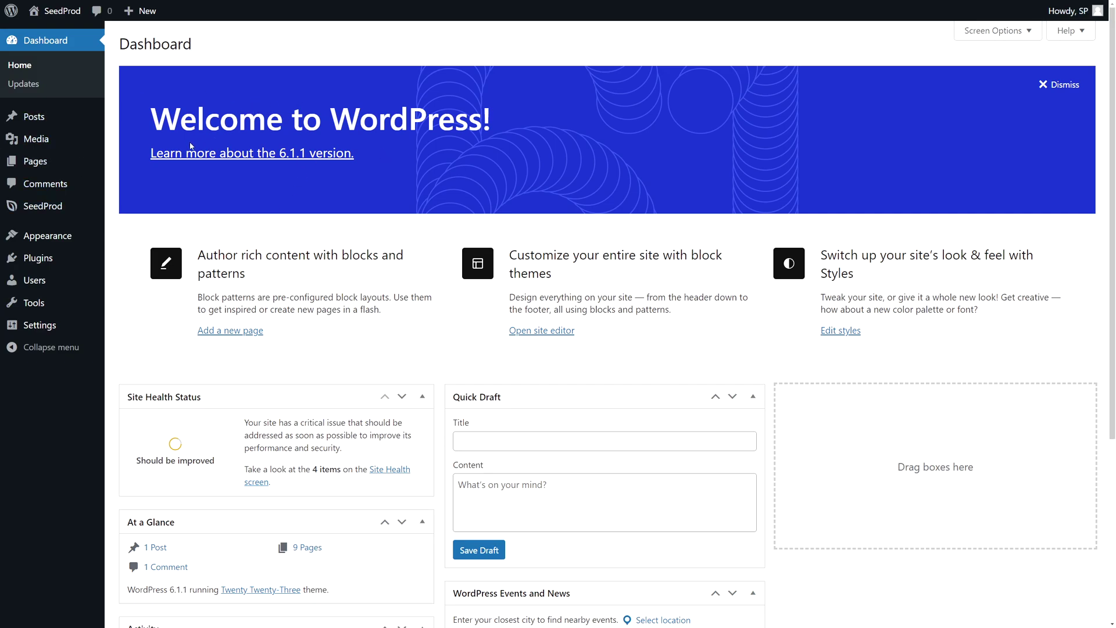
# - Go to All Pages and open the Sample Page in the block editor
pyautogui.moveTo(35, 166)
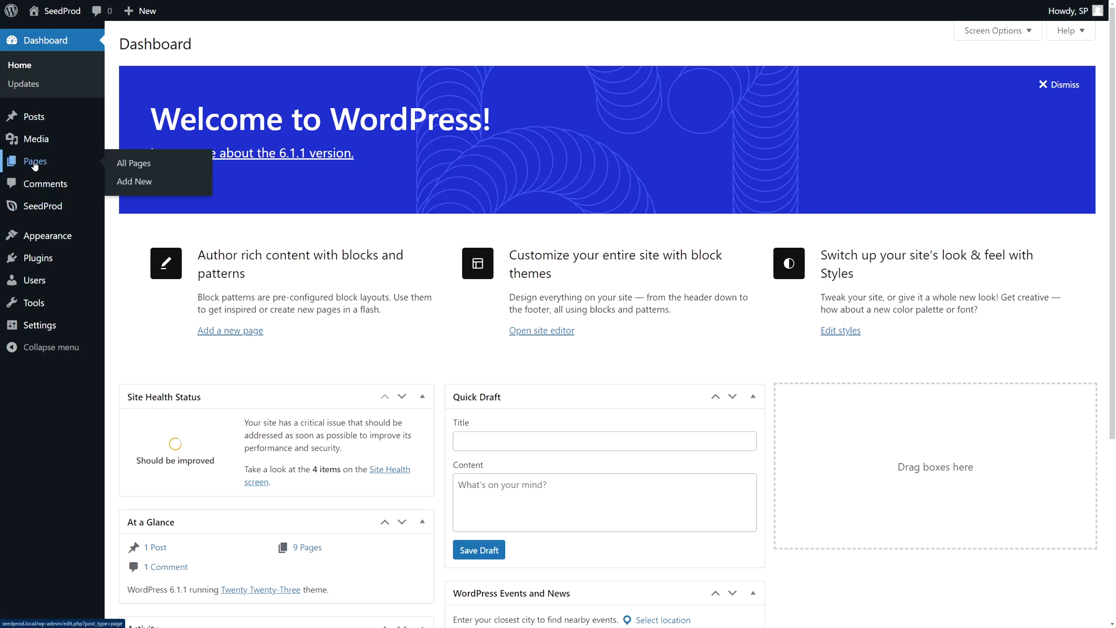
pyautogui.click(131, 164)
pyautogui.click(179, 495)
pyautogui.moveTo(928, 70); pyautogui.dragTo(925, 97)
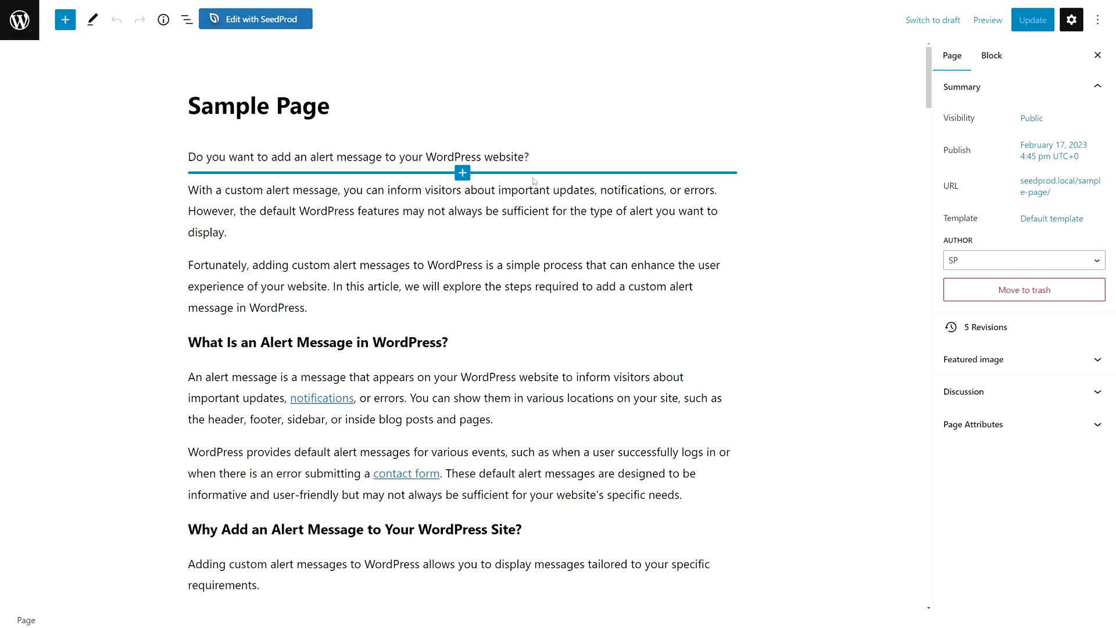
# - Add a bulleted 'Custom Alert Messages' item below the intro paragraph, linked to #custom-alert
pyautogui.click(551, 157)
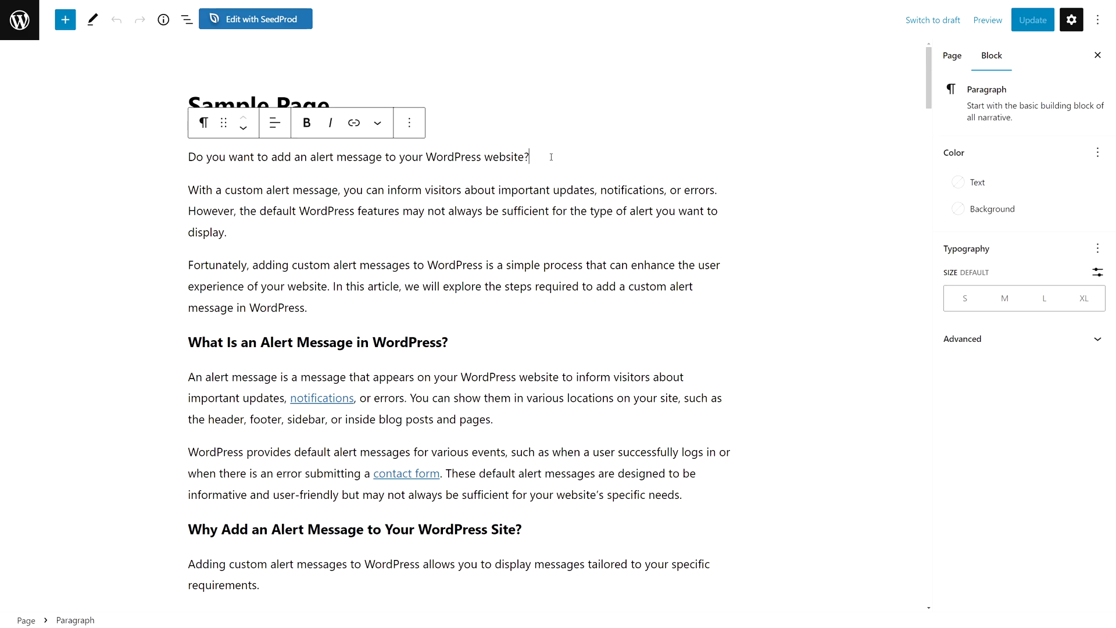
pyautogui.press('Return')
pyautogui.write('/list')
pyautogui.press('Return')
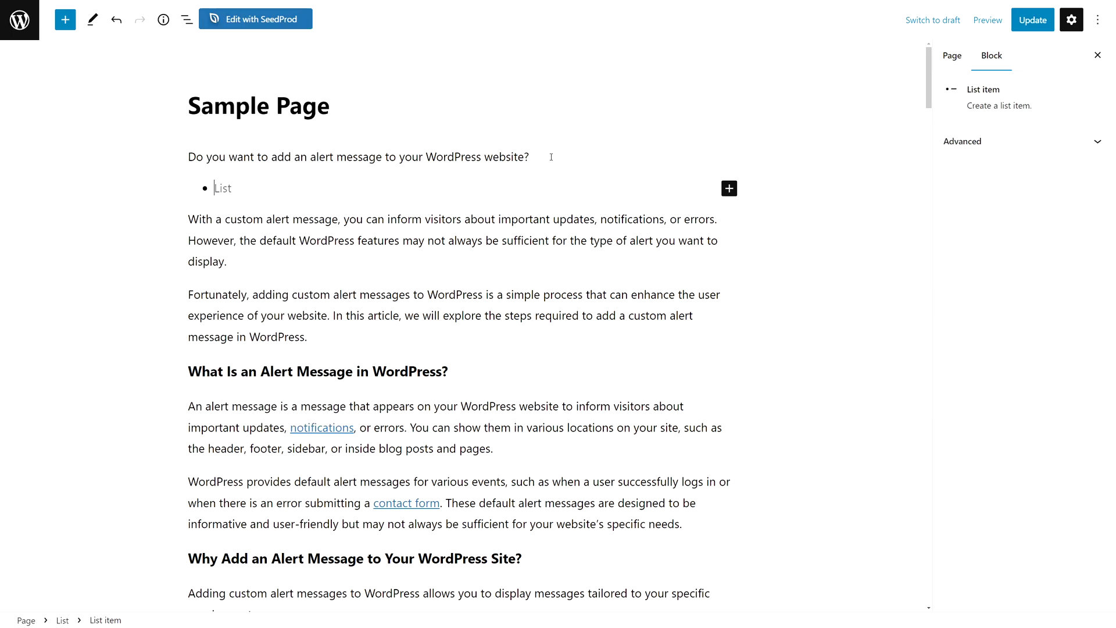
pyautogui.write('Custom Alert Messages')
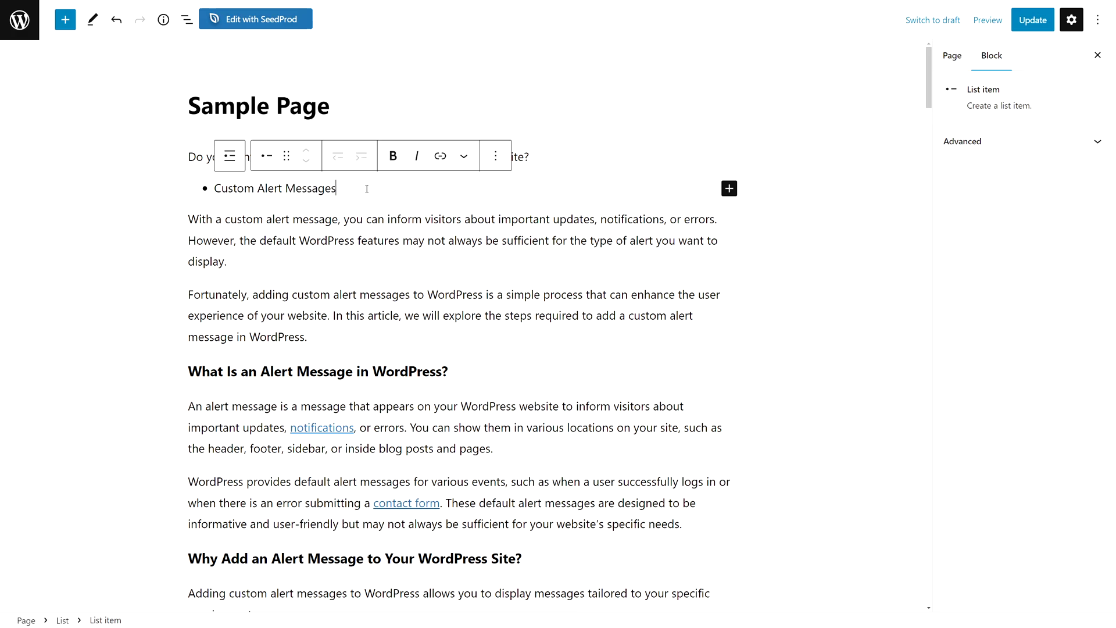
pyautogui.moveTo(367, 188); pyautogui.dragTo(216, 185)
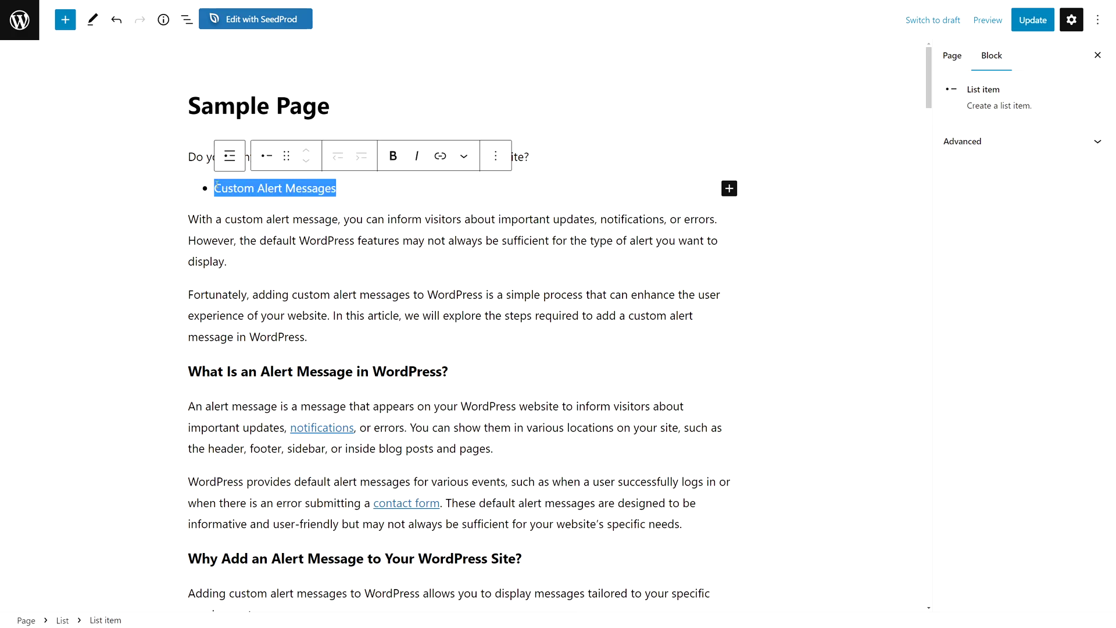
pyautogui.click(441, 157)
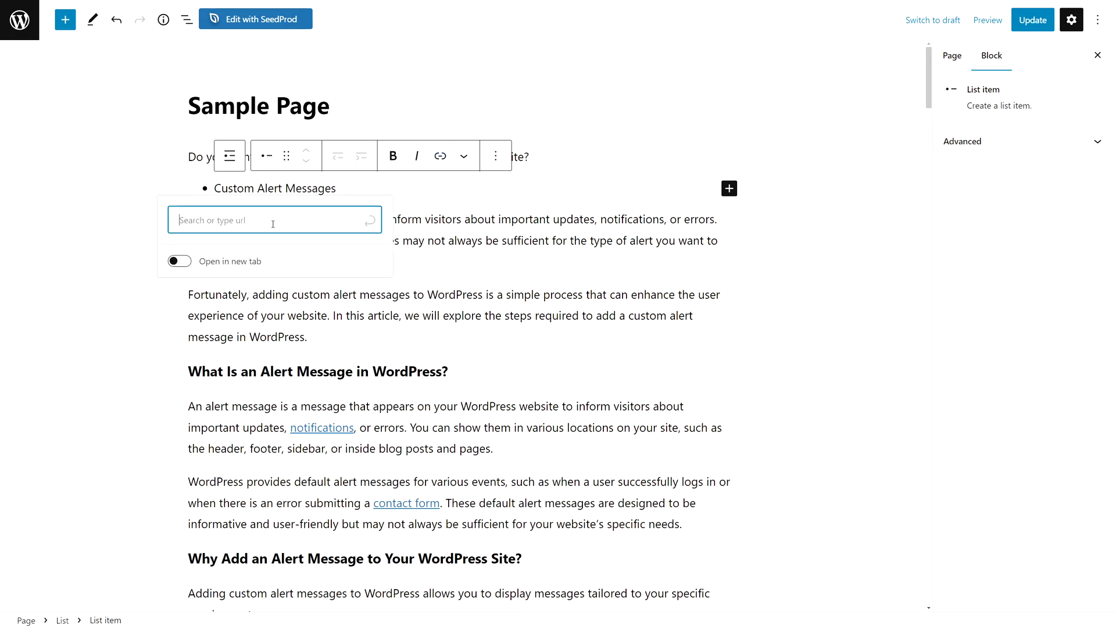
pyautogui.write('#custom-alert')
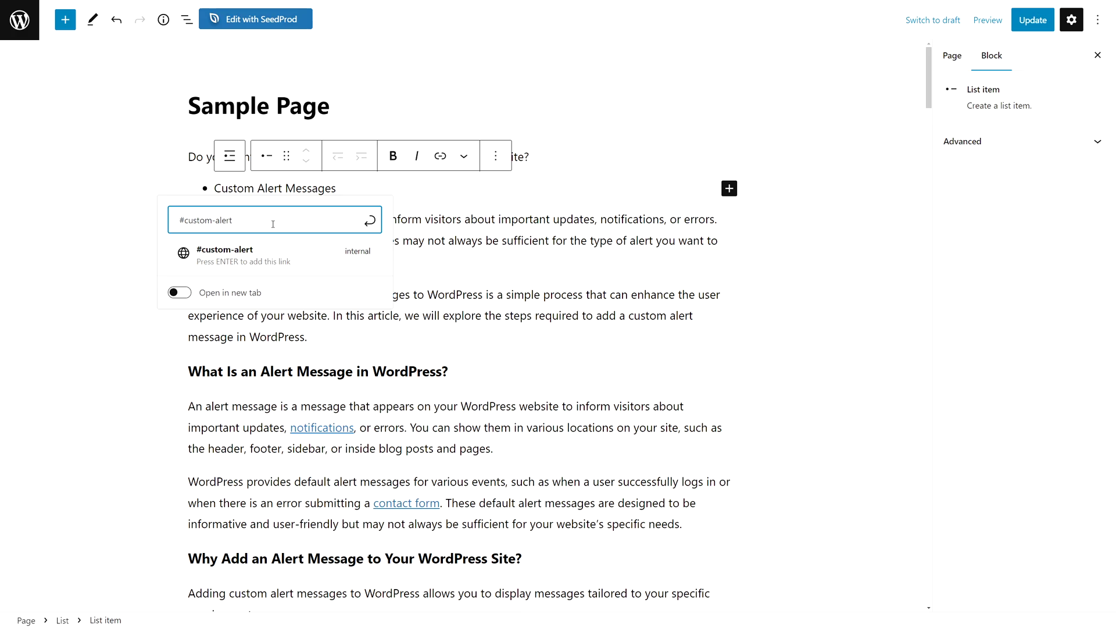
pyautogui.press('Return')
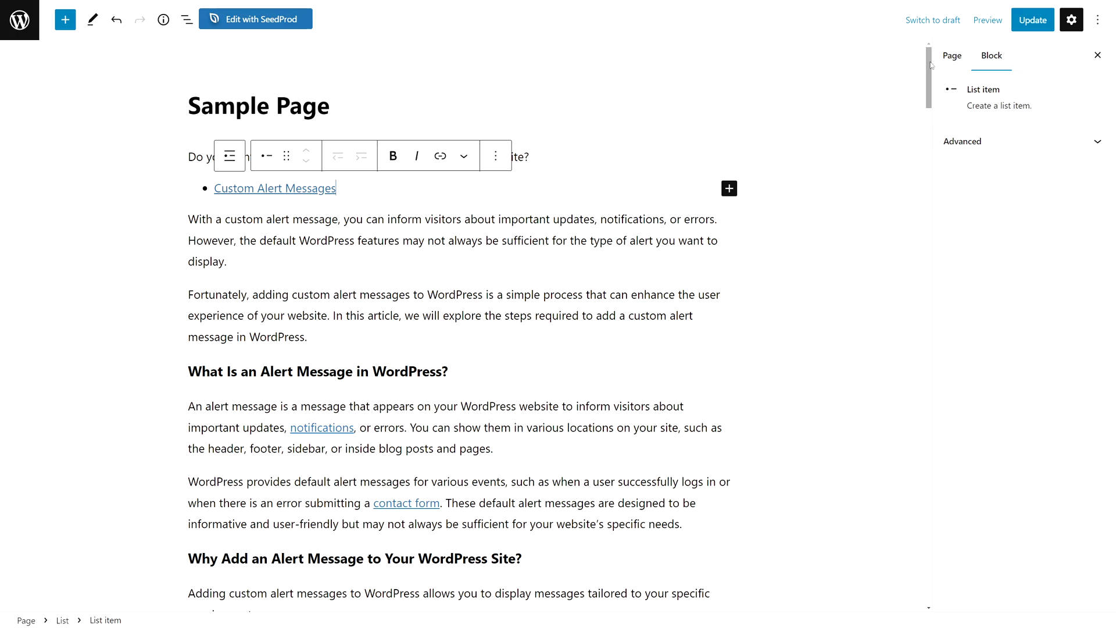
# - Set HTML anchor 'custom-alert' on the 'How to Add a Custom Alert Message to WordPress' heading and update
pyautogui.moveTo(930, 65); pyautogui.dragTo(928, 377)
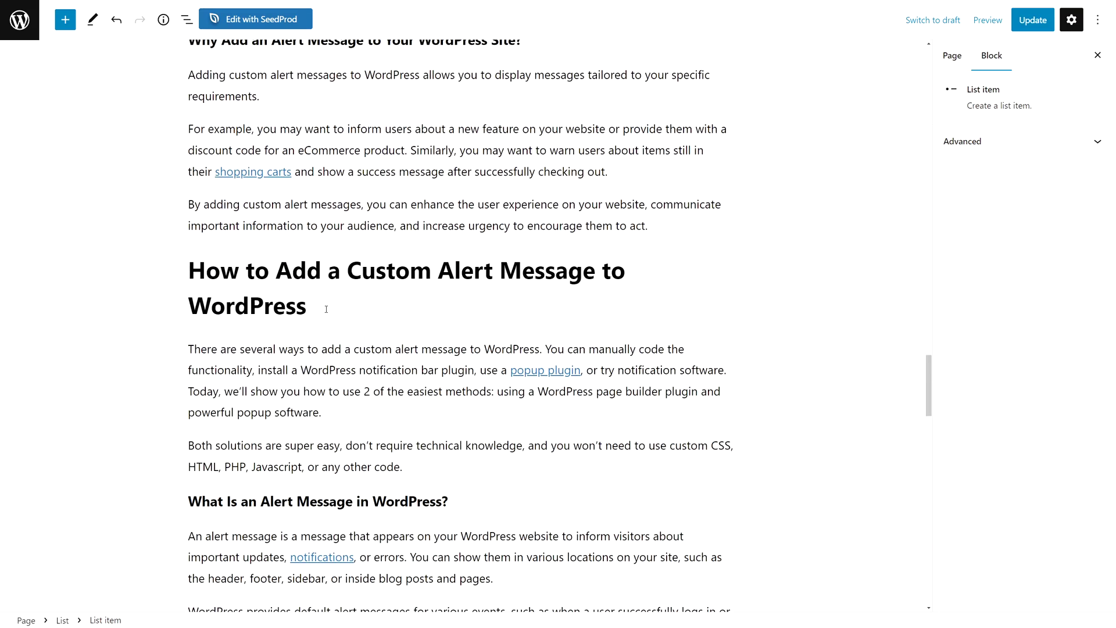
pyautogui.moveTo(326, 309); pyautogui.dragTo(192, 273)
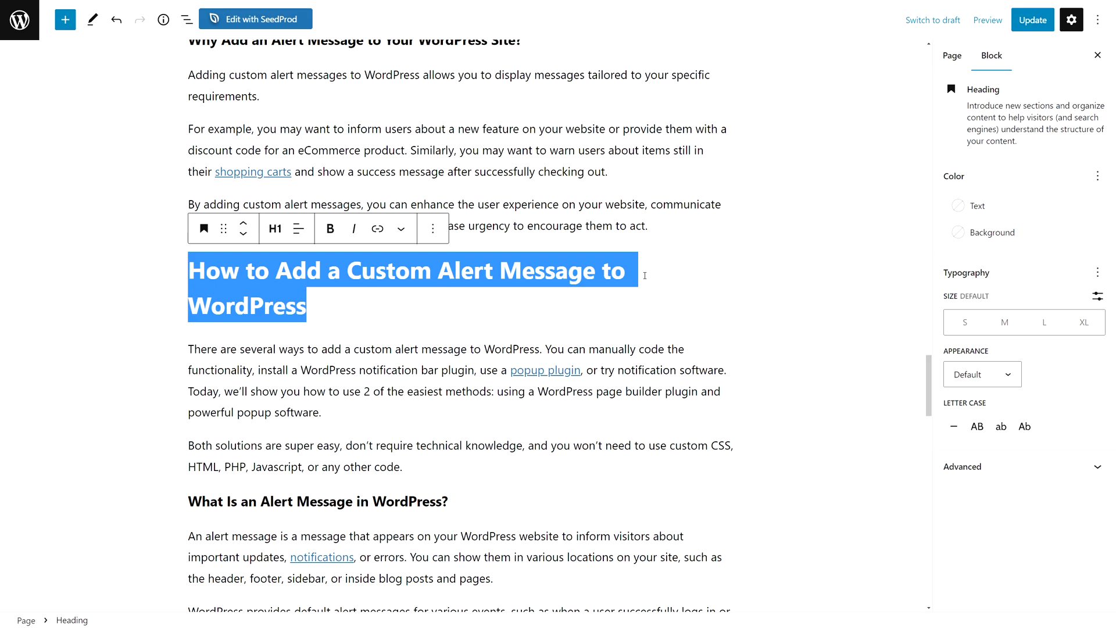
pyautogui.click(1002, 473)
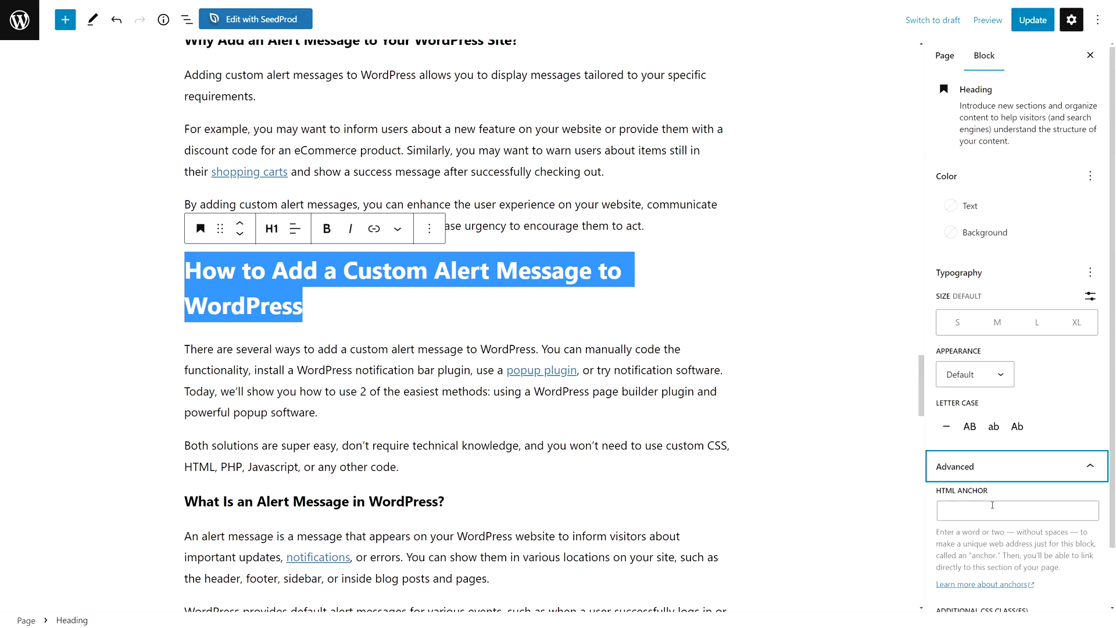
pyautogui.click(959, 446)
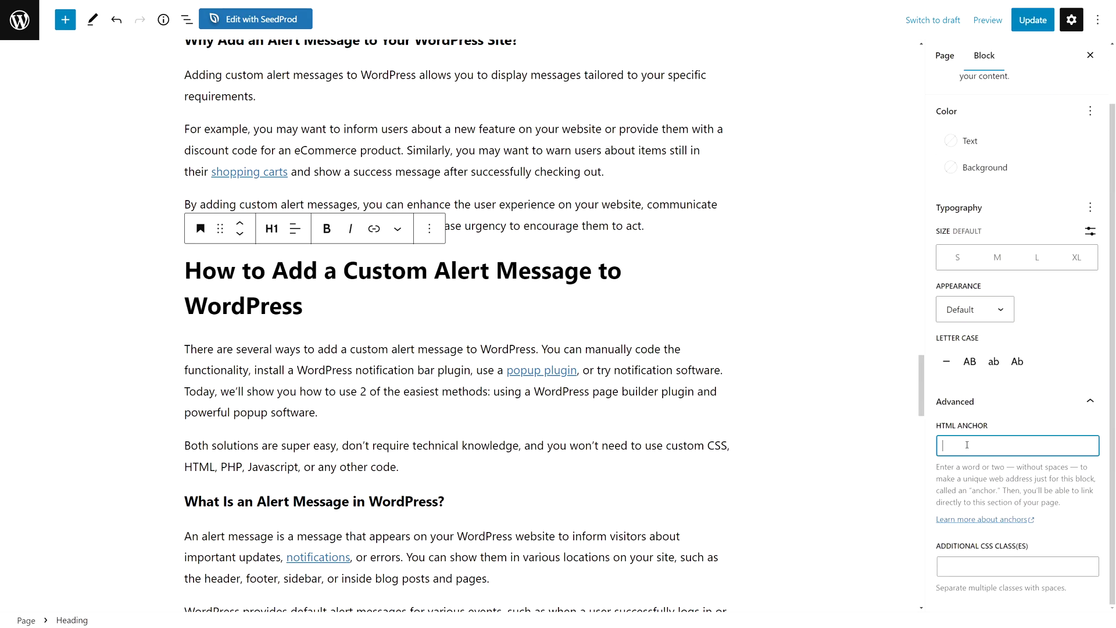
pyautogui.write('custom-alert')
pyautogui.click(1032, 22)
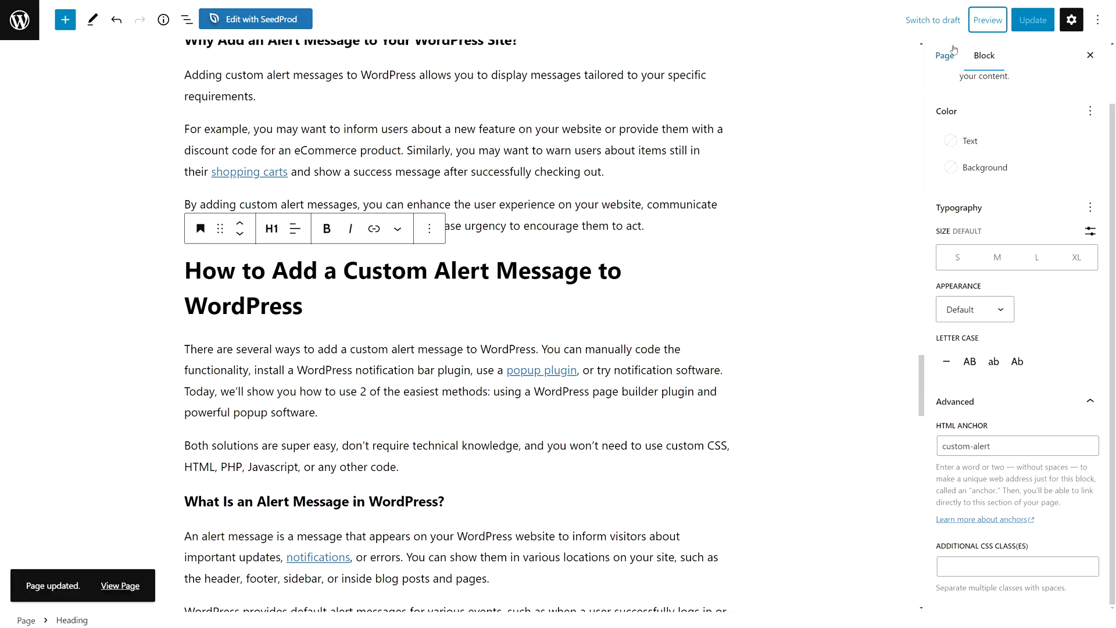
pyautogui.click(988, 23)
pyautogui.click(906, 139)
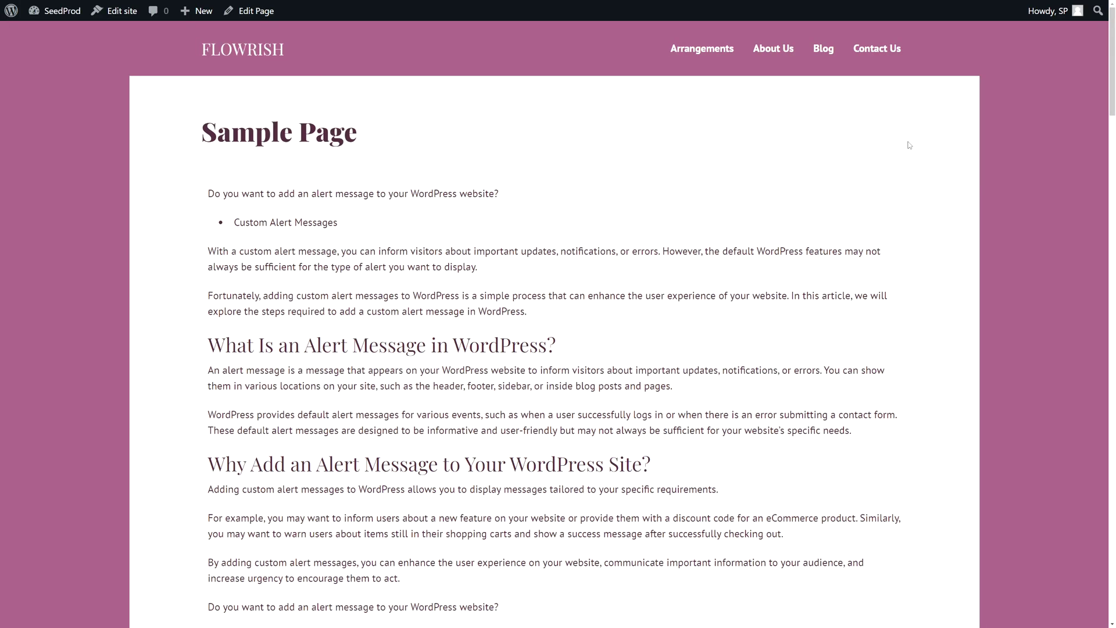
pyautogui.scroll(-1, 1110, 49)
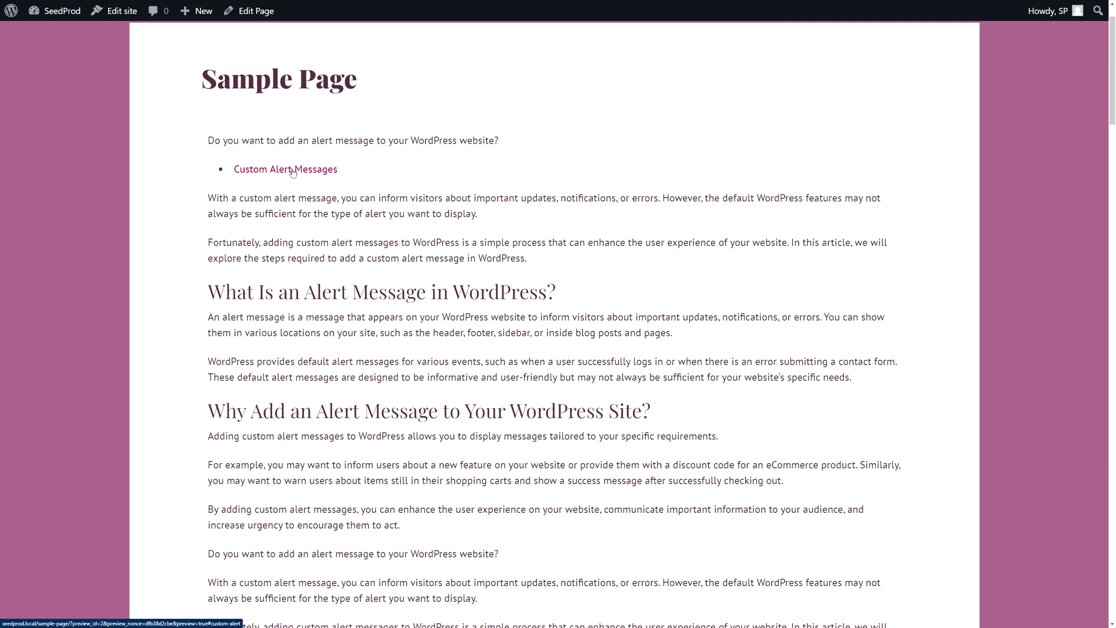
pyautogui.click(292, 172)
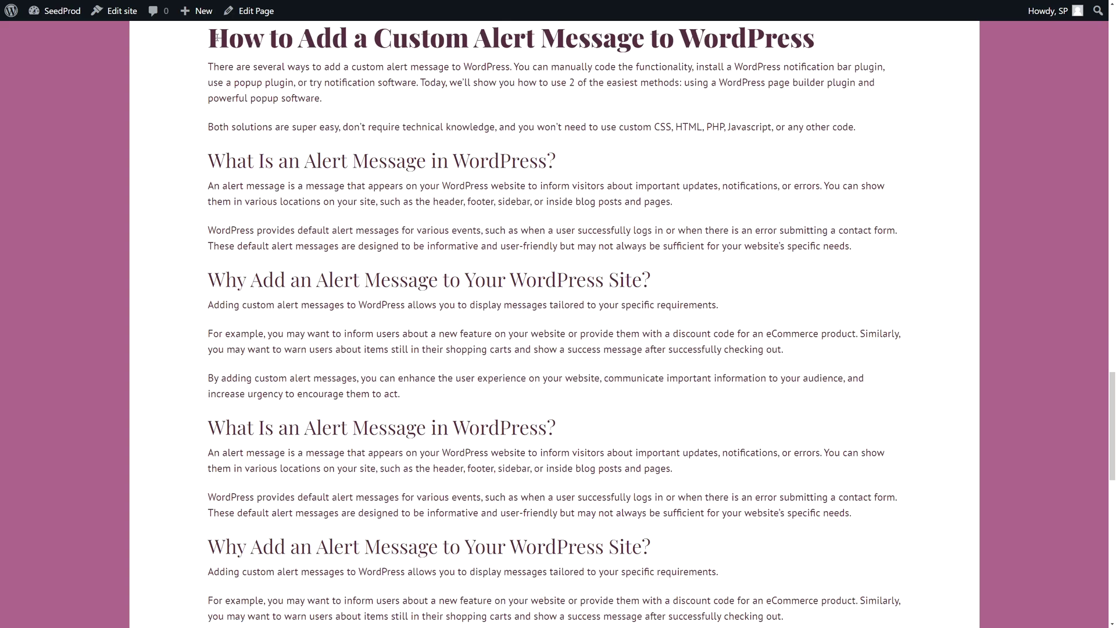
pyautogui.moveTo(209, 37); pyautogui.dragTo(815, 38)
pyautogui.click(854, 207)
pyautogui.scroll(5, 838, 228)
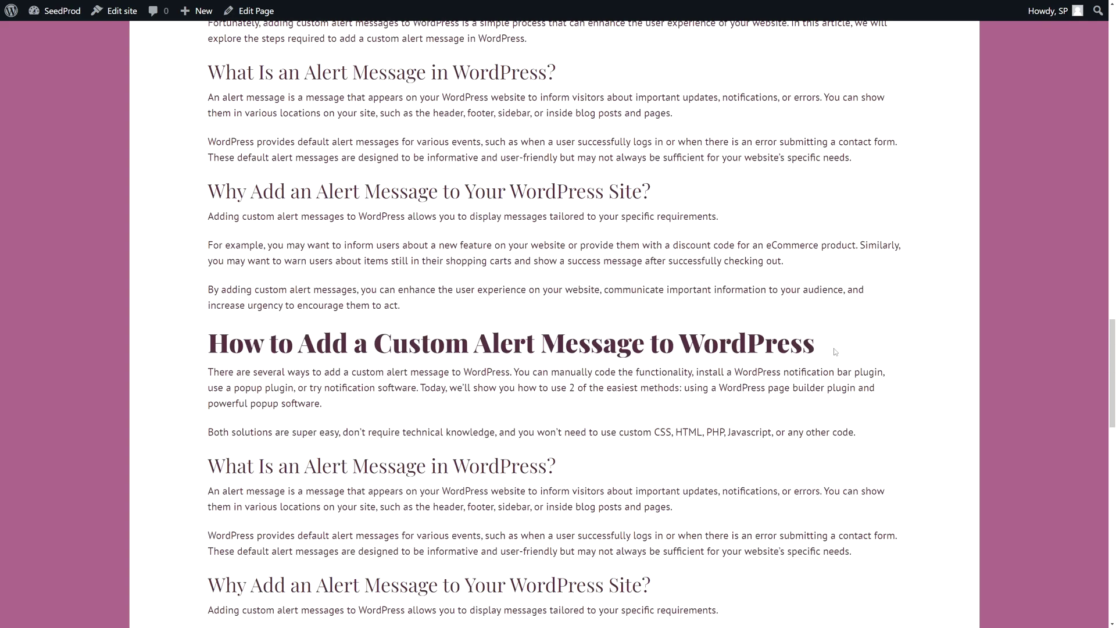
pyautogui.scroll(-5, 678, 274)
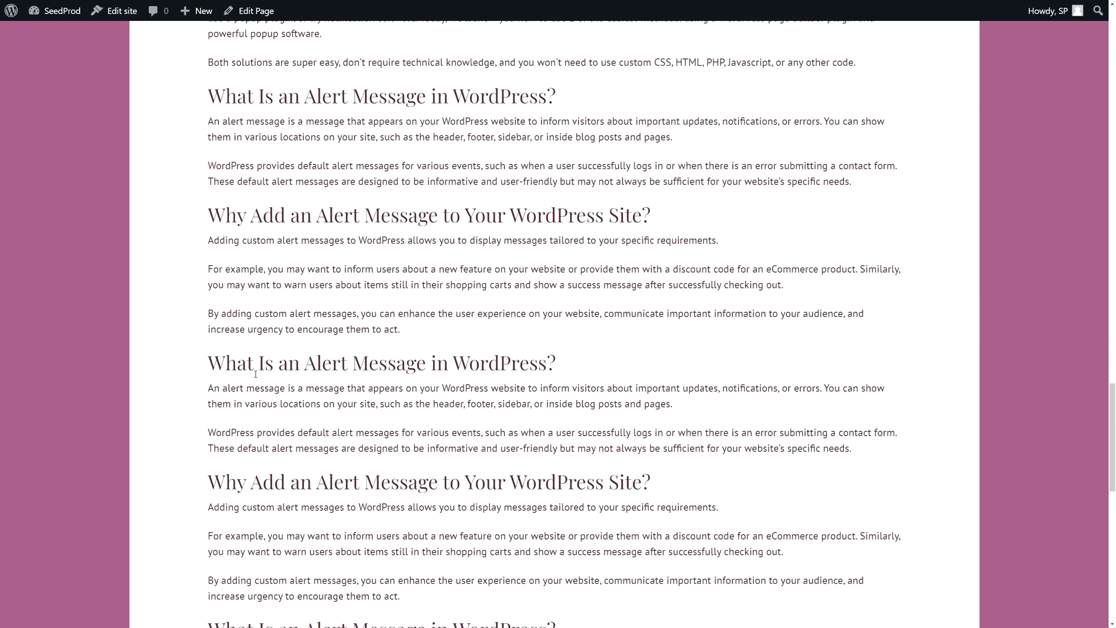
pyautogui.moveTo(208, 363); pyautogui.dragTo(574, 367)
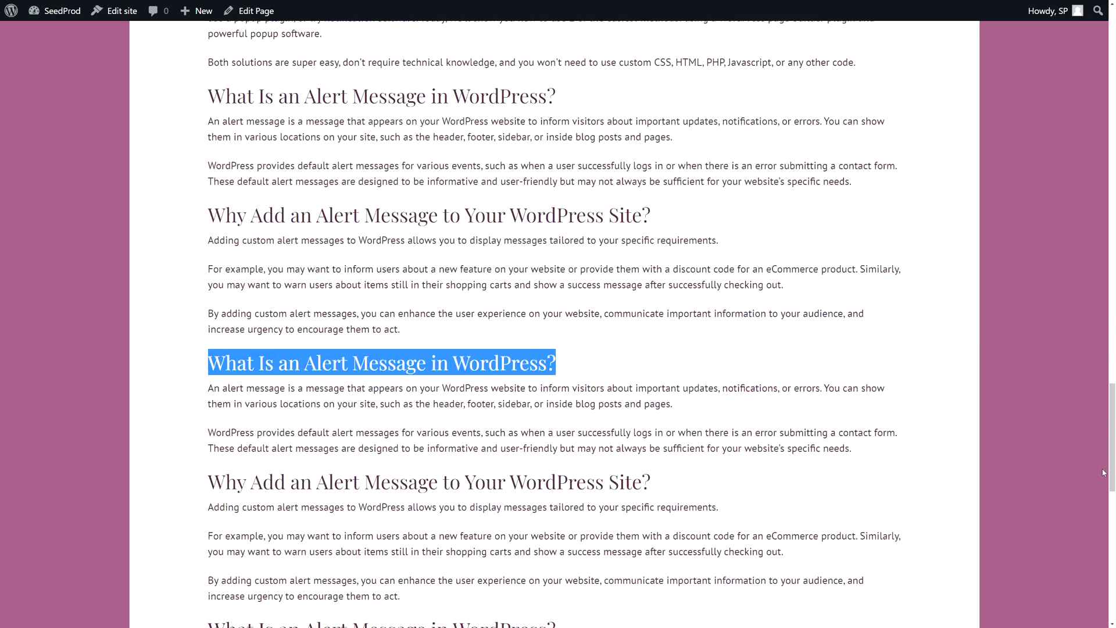
pyautogui.moveTo(1106, 474); pyautogui.dragTo(1083, 117)
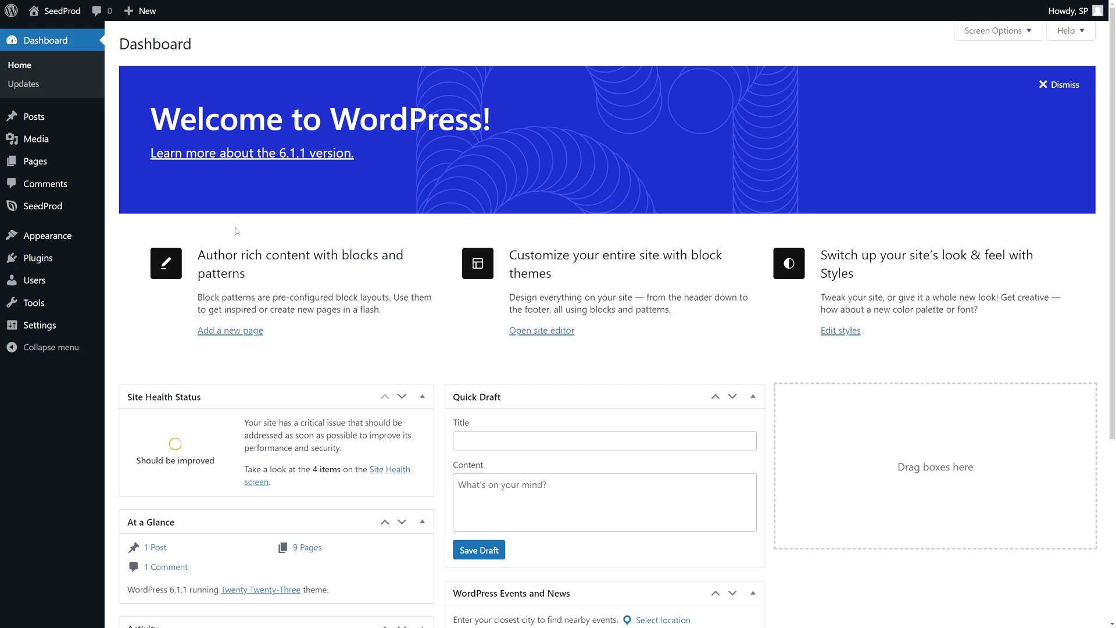
# - Open SeedProd's Theme Builder from the dashboard sidebar
pyautogui.moveTo(45, 211)
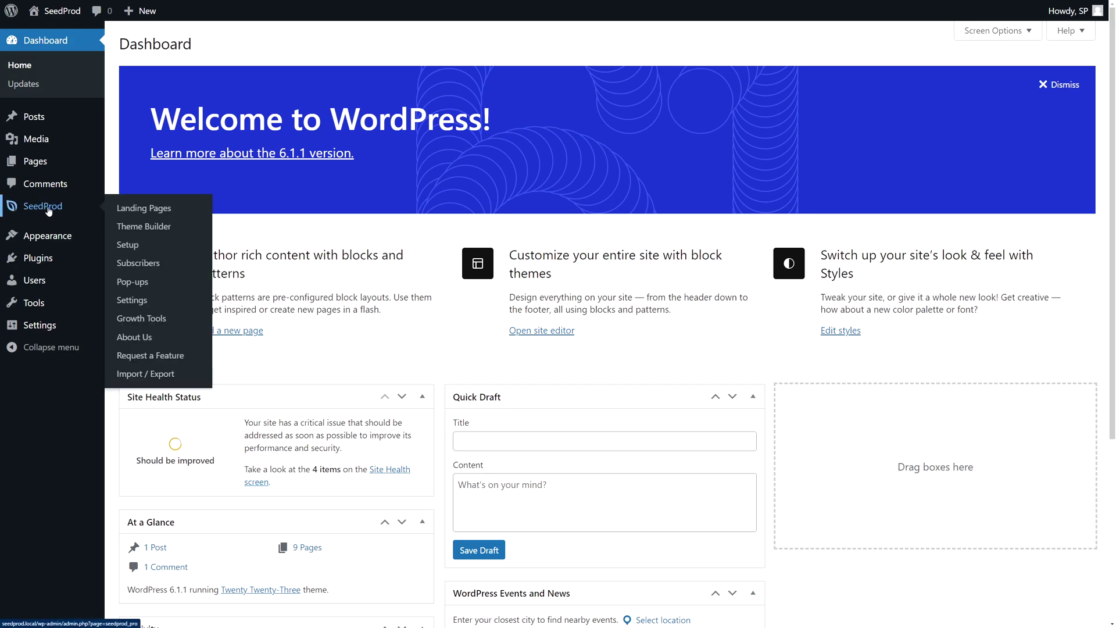
pyautogui.click(164, 228)
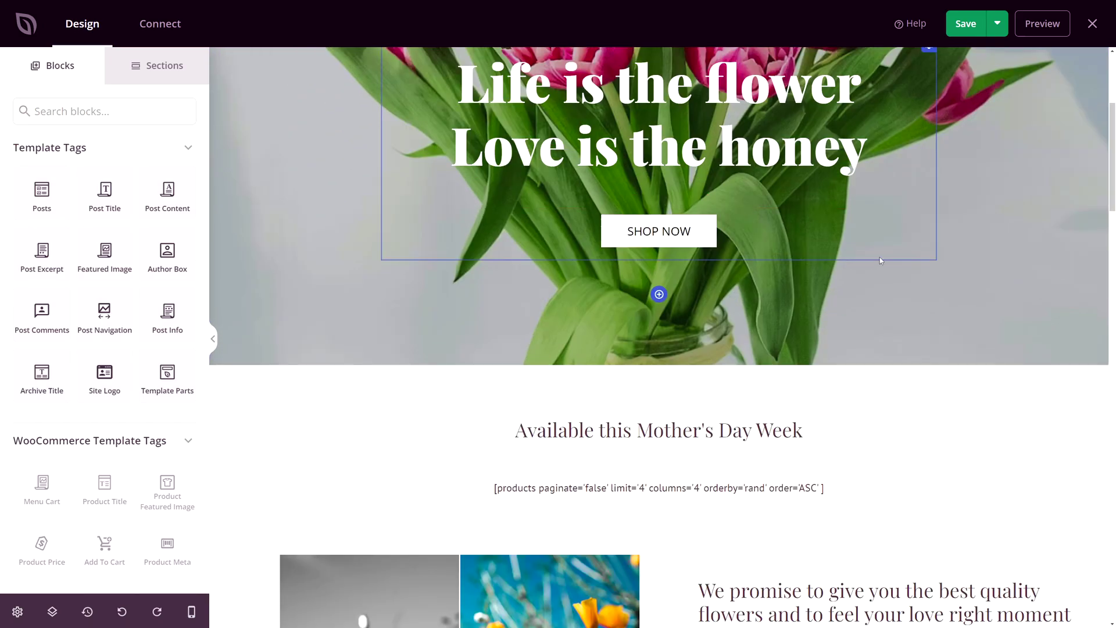
# - Rename the hero SHOP NOW button to 'Location' and set its link to #location
pyautogui.scroll(-15, 1100, 410)
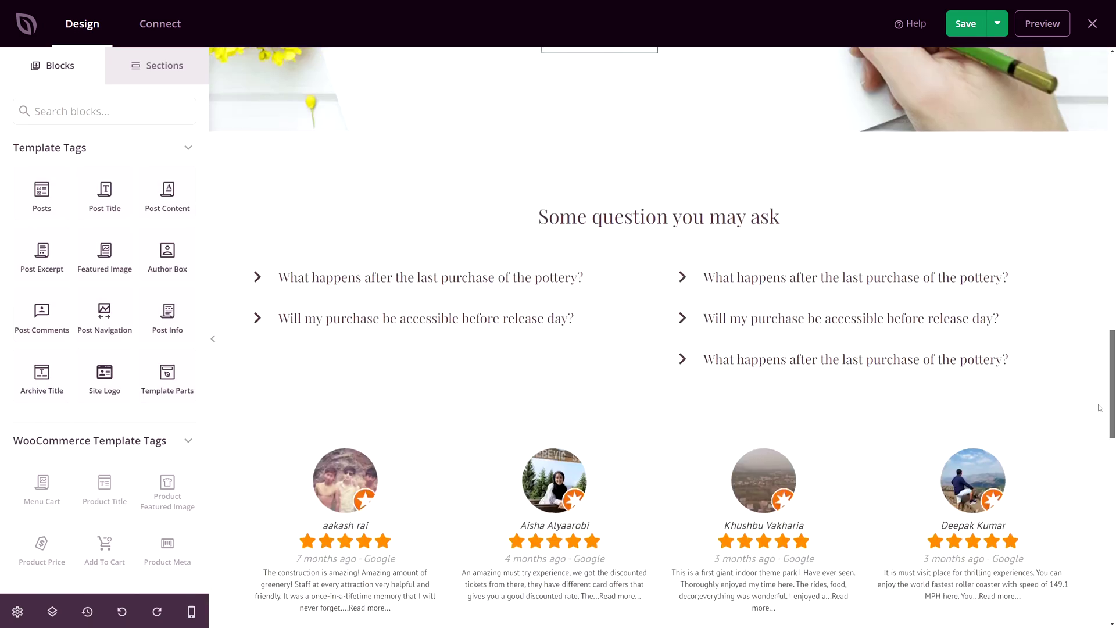
pyautogui.scroll(-5, 1100, 411)
pyautogui.scroll(20, 641, 473)
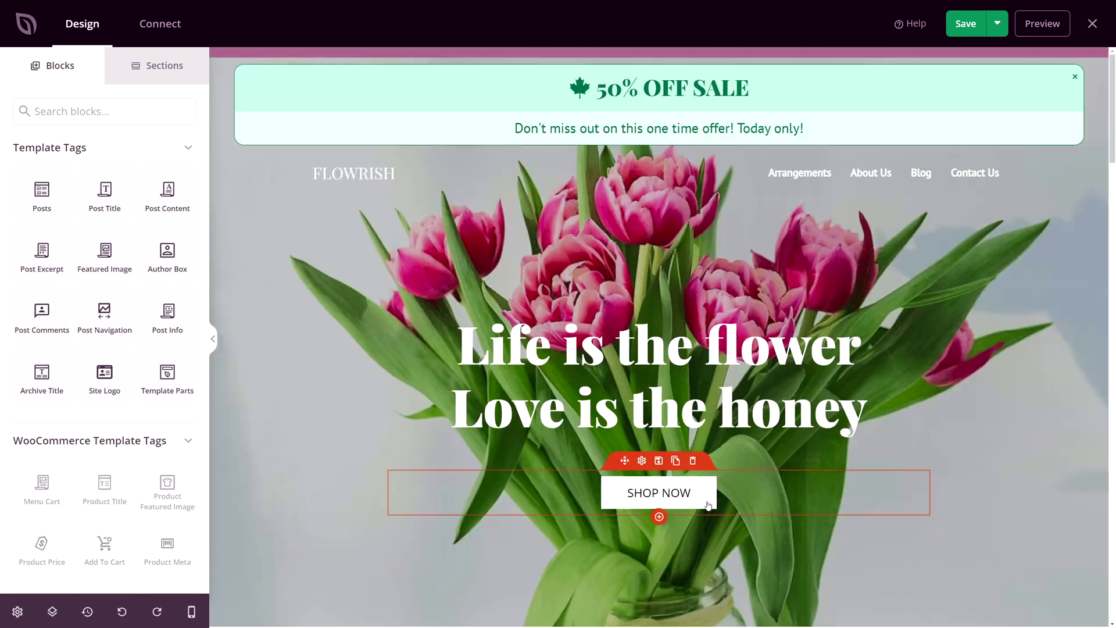
pyautogui.click(641, 461)
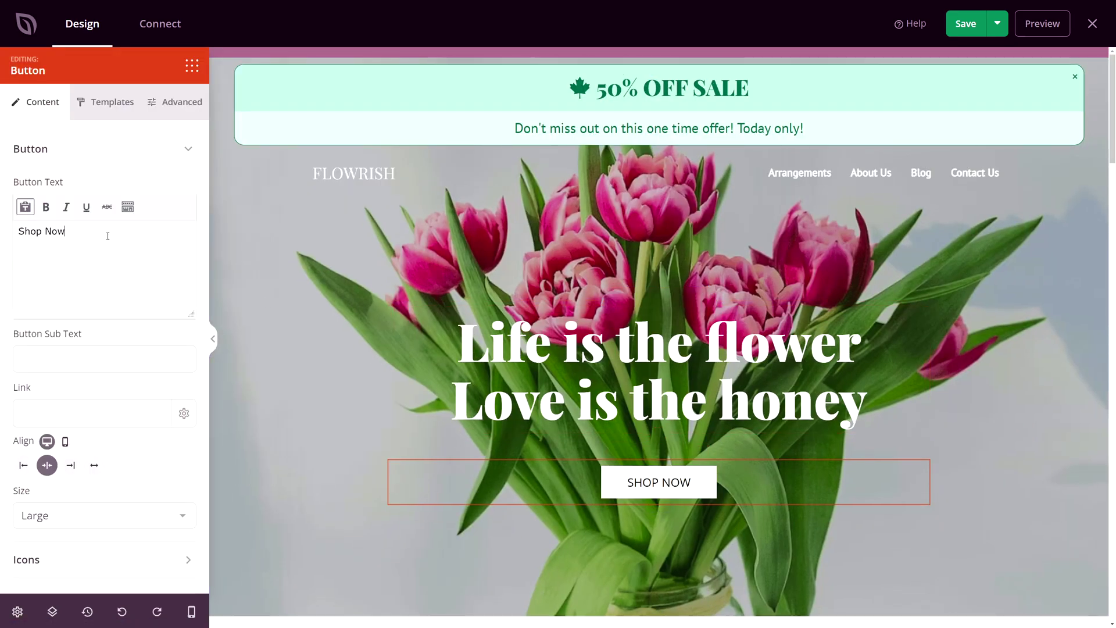
pyautogui.moveTo(108, 235); pyautogui.dragTo(15, 232)
pyautogui.write('Location')
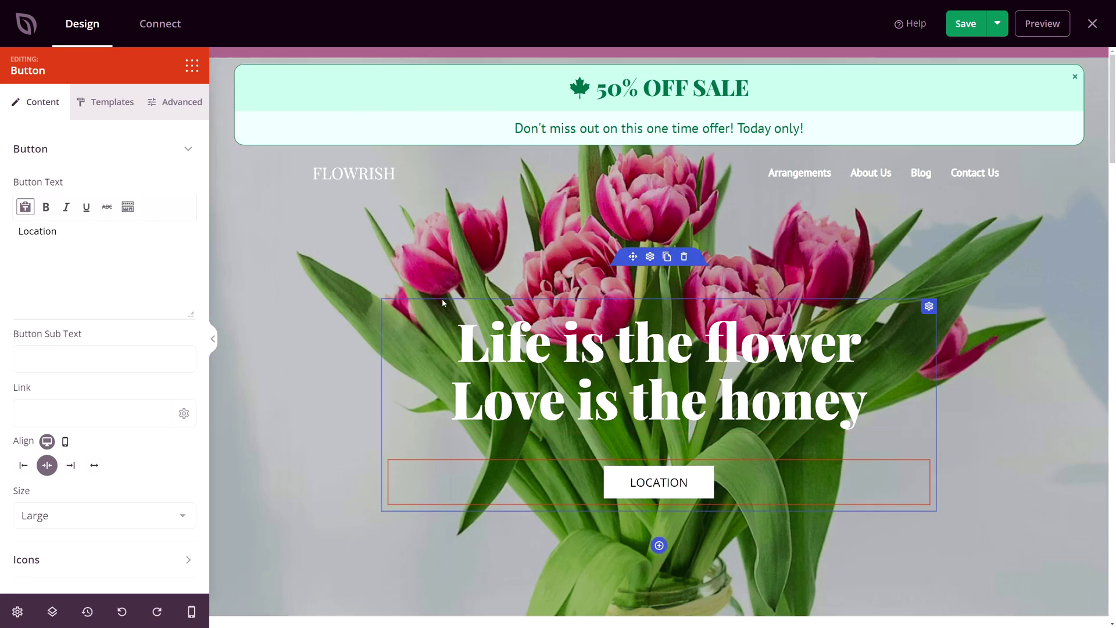
pyautogui.click(60, 407)
pyautogui.write('#location')
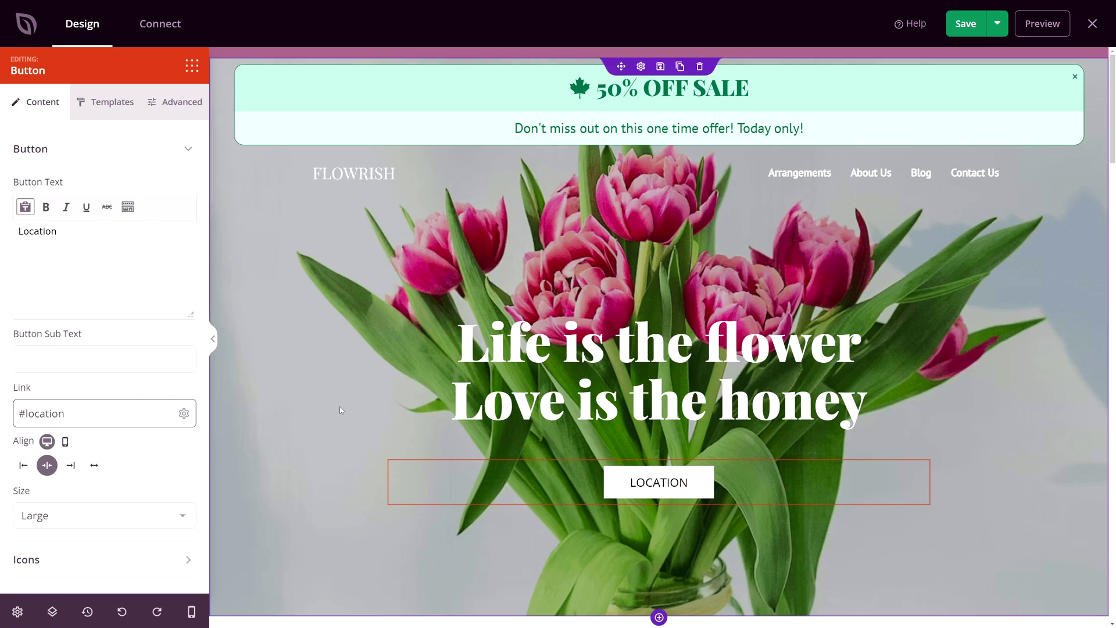
pyautogui.moveTo(1110, 124); pyautogui.dragTo(1100, 339)
# - Insert an Anchor block above the West Palm Beach map and open its Name setting
pyautogui.scroll(-10, 1100, 338)
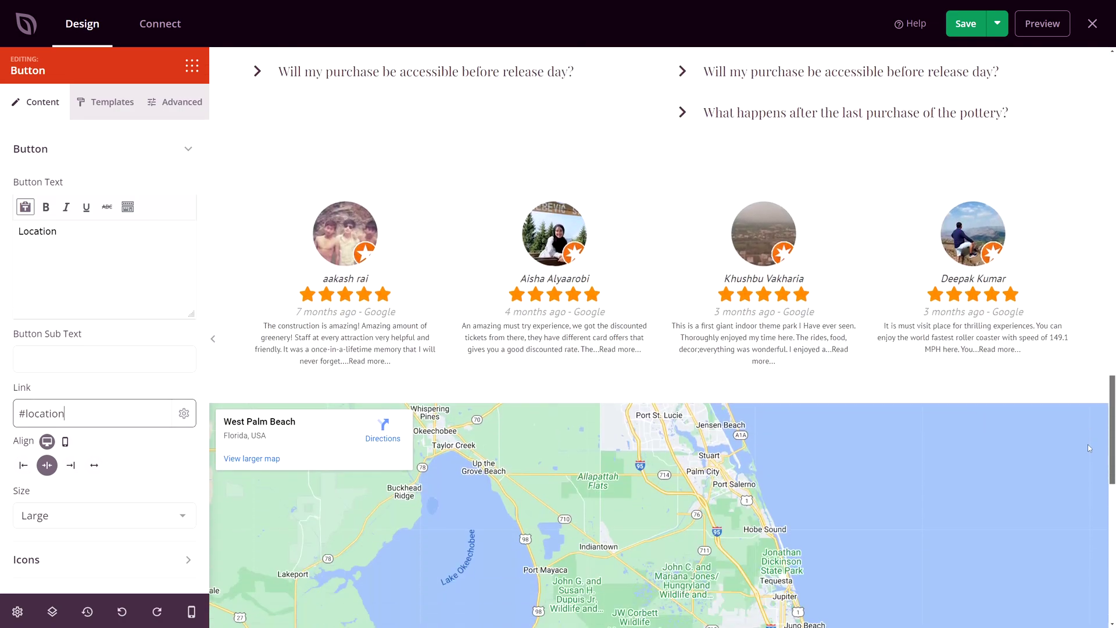
pyautogui.click(192, 65)
pyautogui.click(79, 112)
pyautogui.write('ancho')
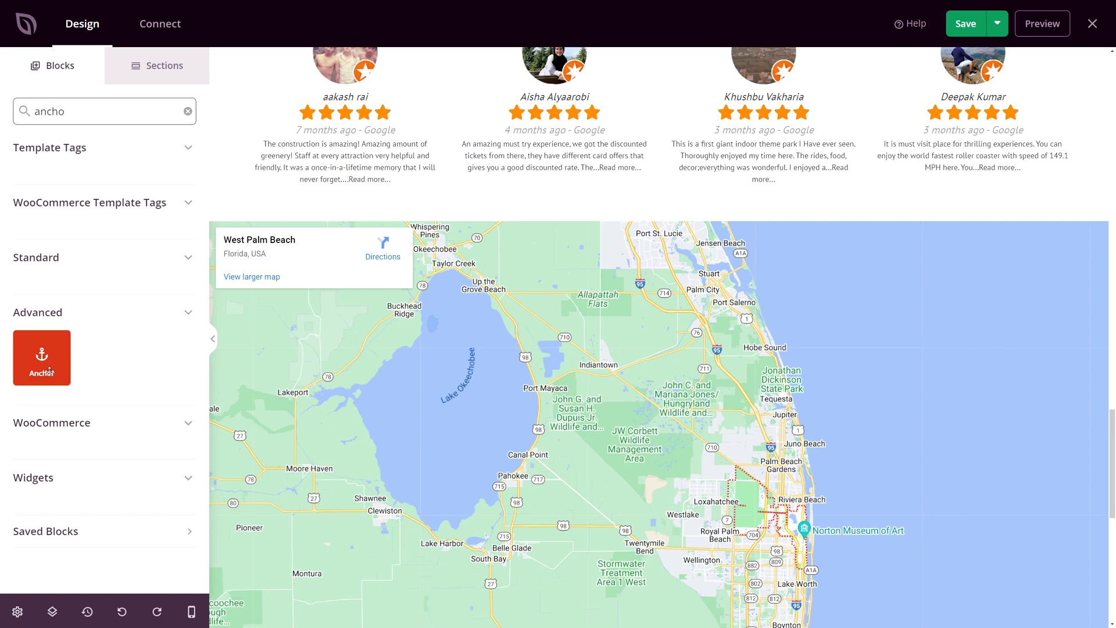
pyautogui.moveTo(50, 371); pyautogui.dragTo(670, 225)
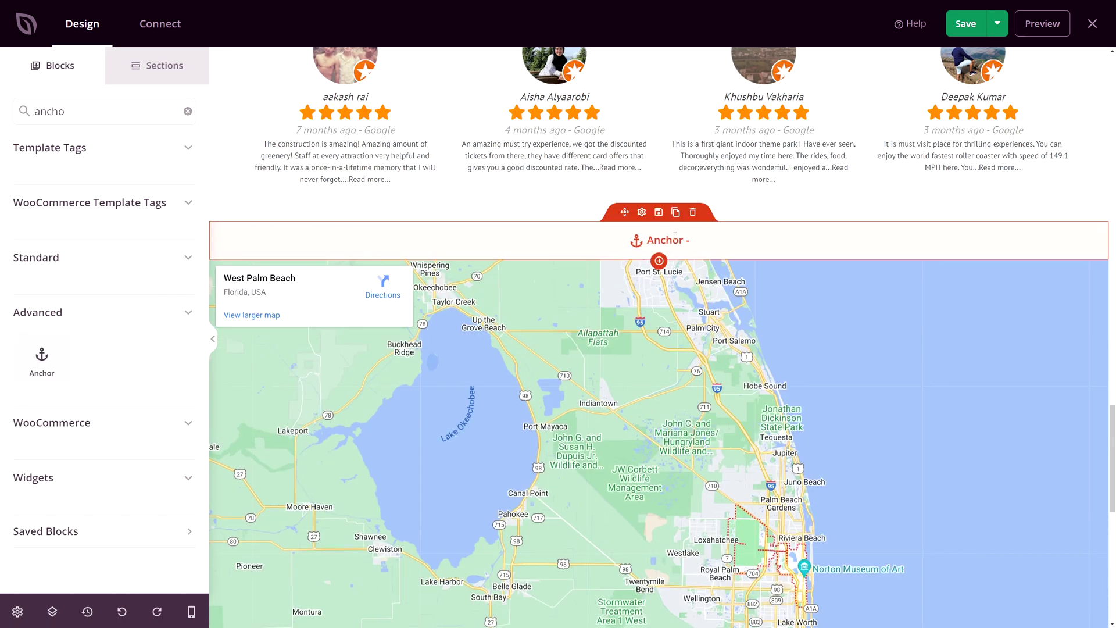
pyautogui.scroll(-1, 668, 220)
pyautogui.click(641, 127)
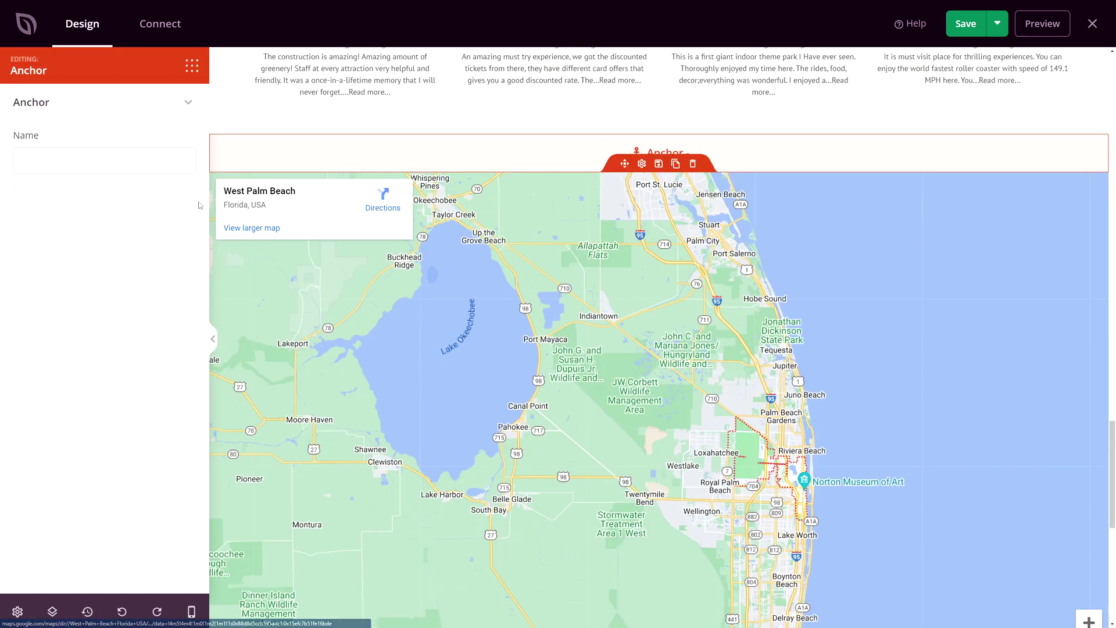
pyautogui.click(50, 159)
# - Name the anchor 'location', save, and test the LOCATION button on the live preview
pyautogui.write('location')
pyautogui.click(965, 23)
pyautogui.click(1035, 33)
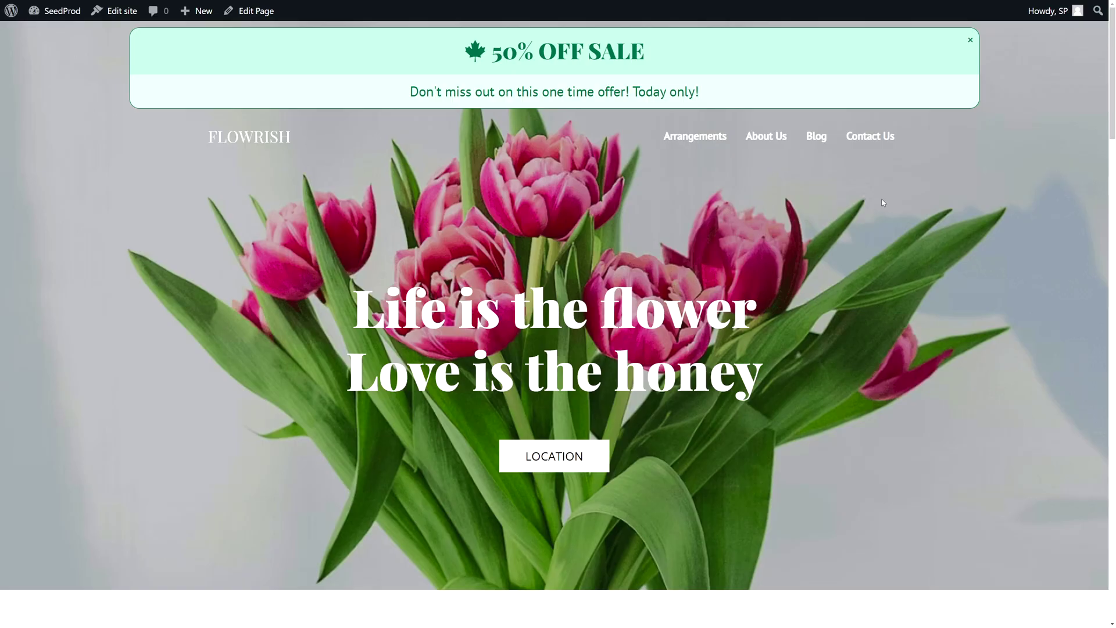
pyautogui.click(558, 462)
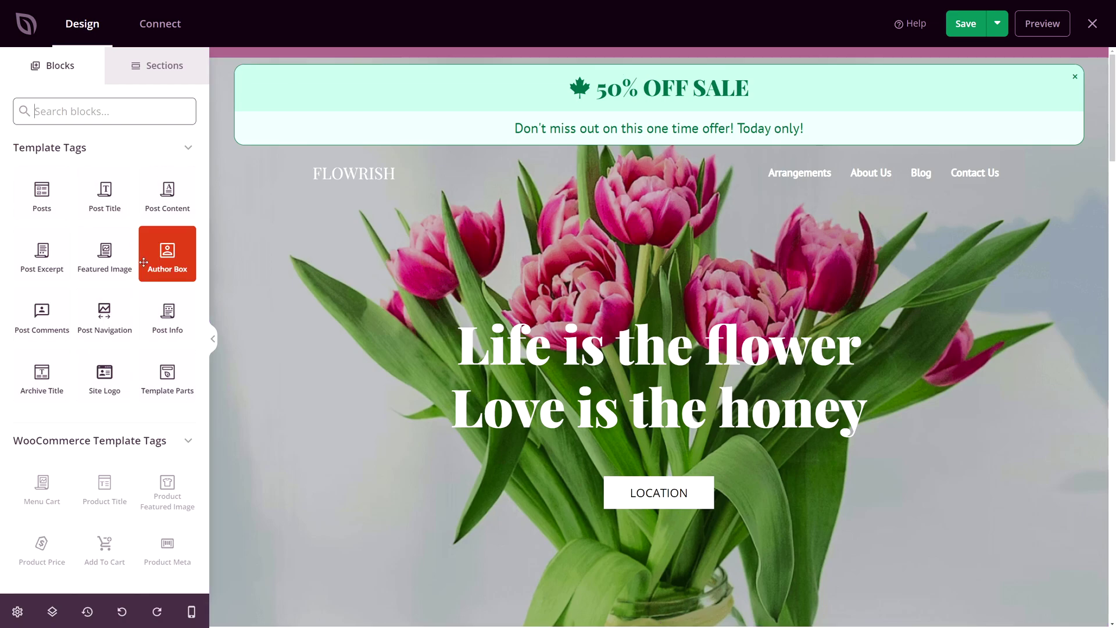
pyautogui.scroll(-1, 143, 262)
pyautogui.scroll(-10, 143, 262)
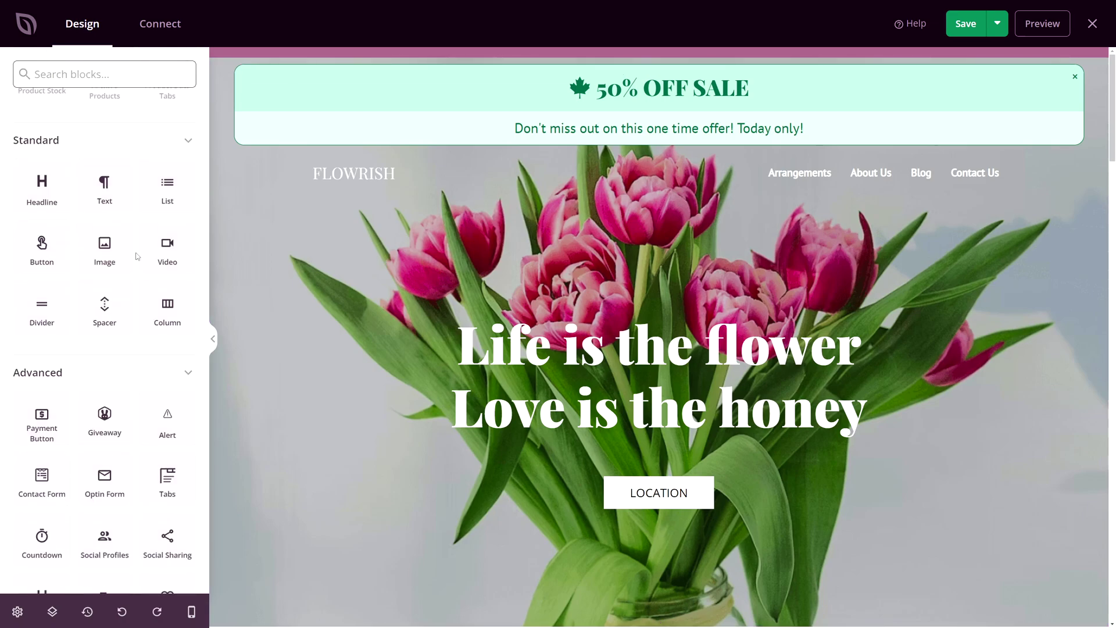